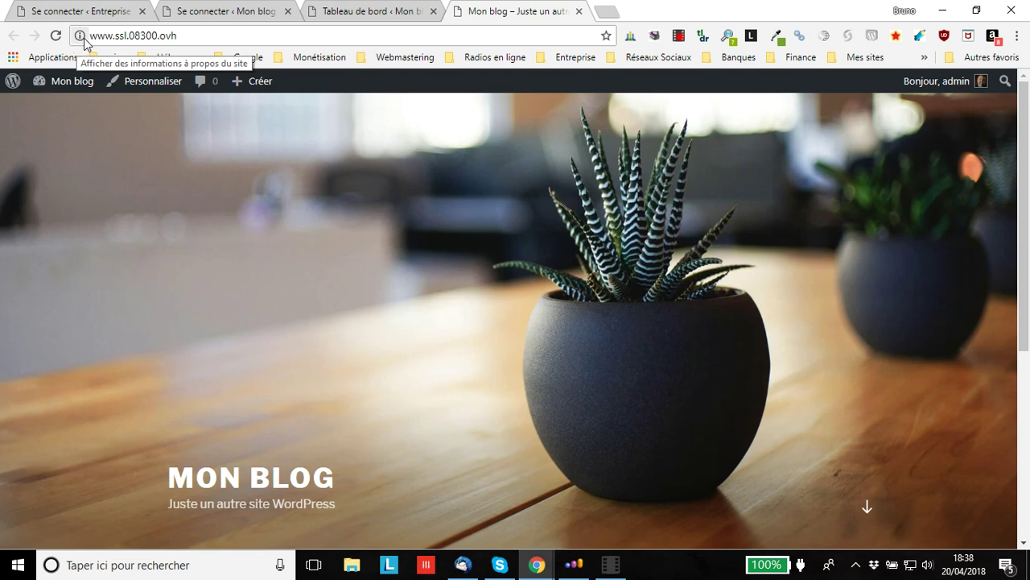
{"action": "left_click", "coordinate": [361, 18]}
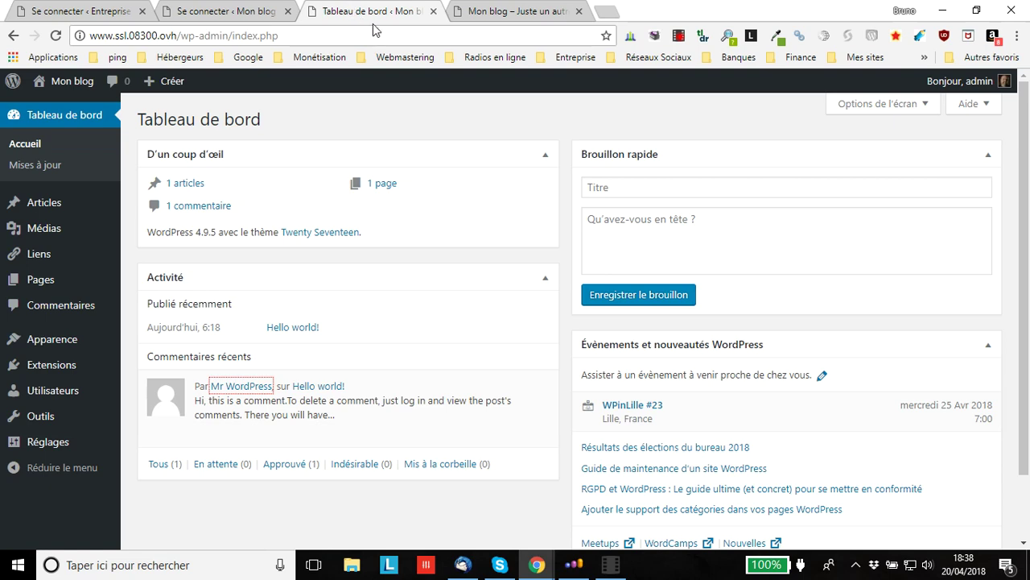
{"action": "left_click", "coordinate": [494, 15]}
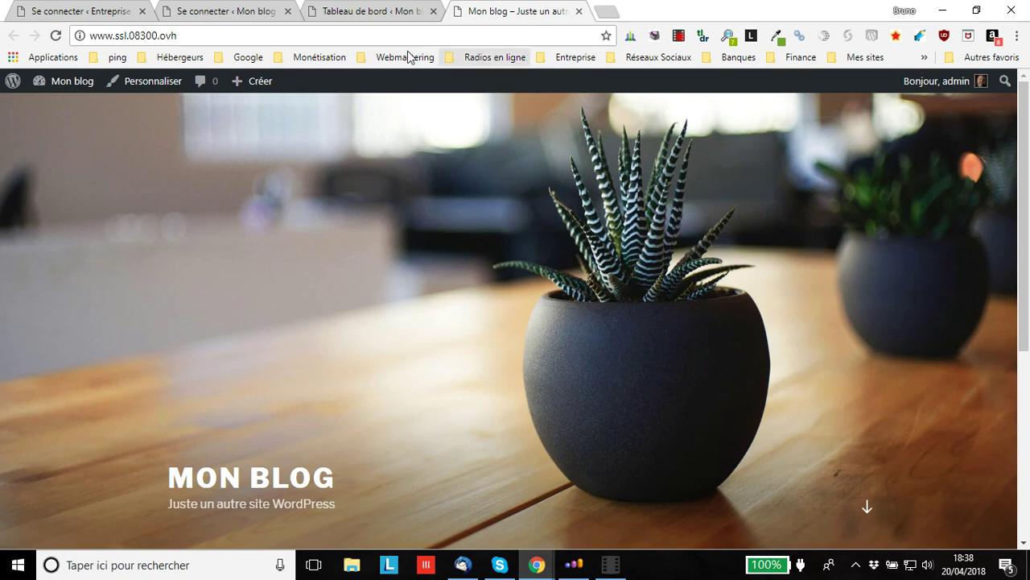
{"action": "left_click", "coordinate": [94, 40]}
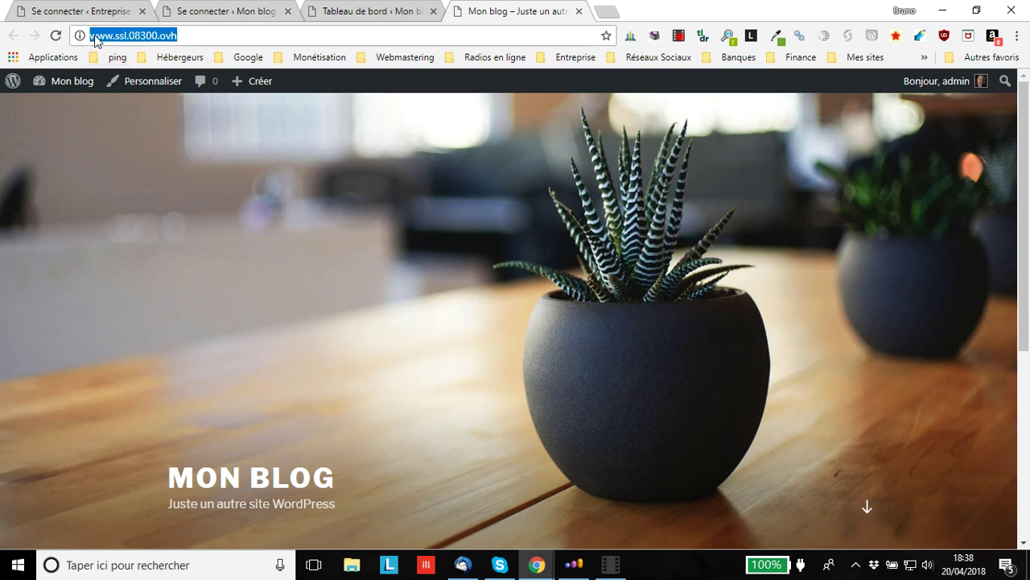
{"action": "left_click", "coordinate": [96, 39]}
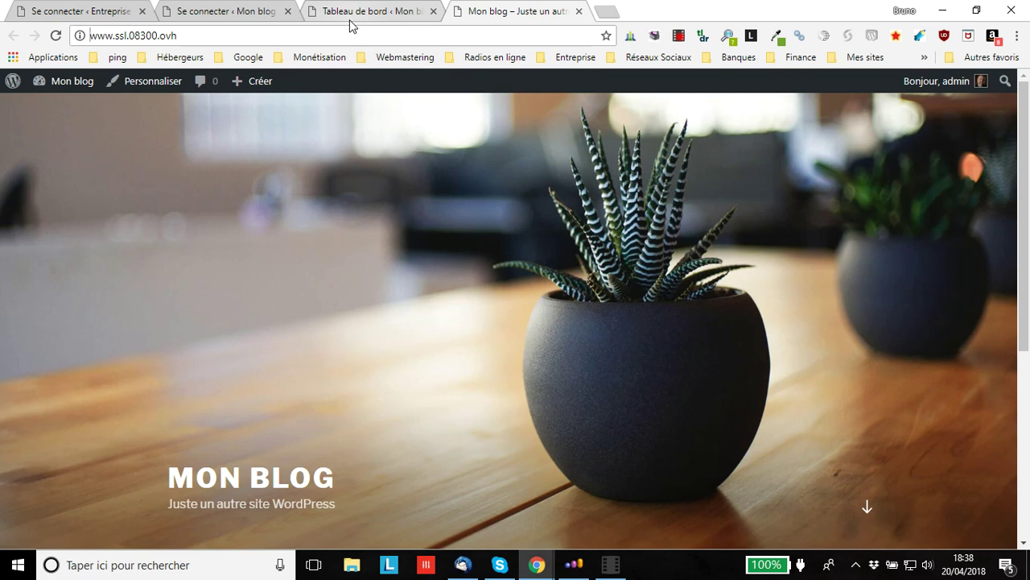
{"action": "type", "text": "http"}
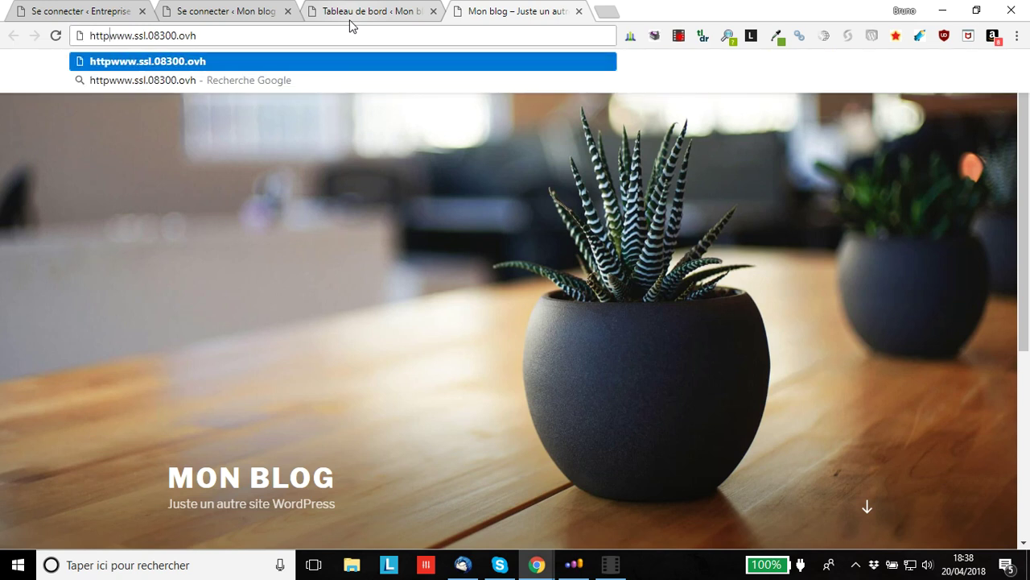
{"action": "type", "text": "s://"}
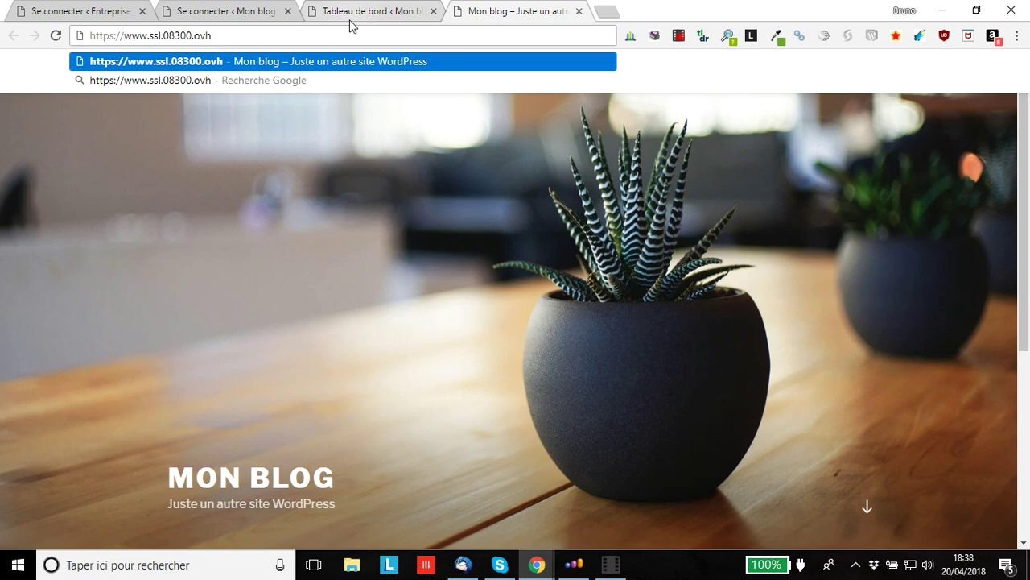
{"action": "key", "text": "Return"}
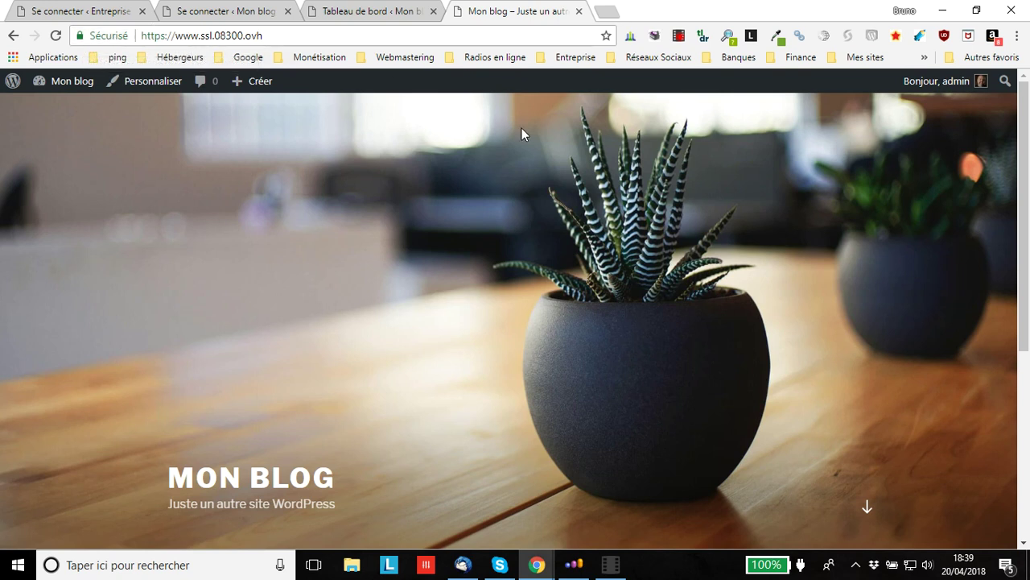
Step: Reload the WordPress dashboard and open the general settings to check the site's web addresses
{"action": "left_click", "coordinate": [372, 21]}
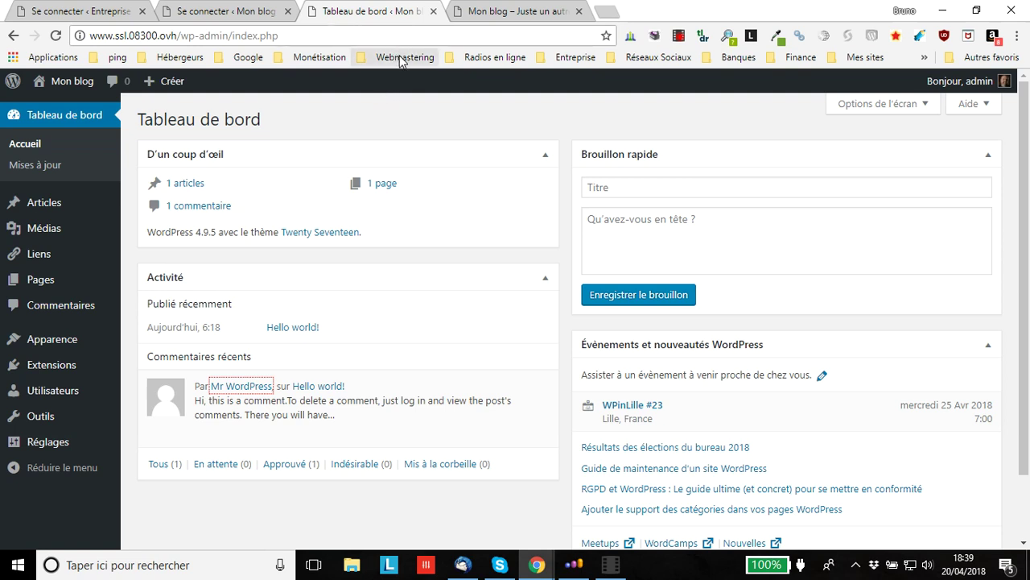
{"action": "left_click", "coordinate": [56, 39]}
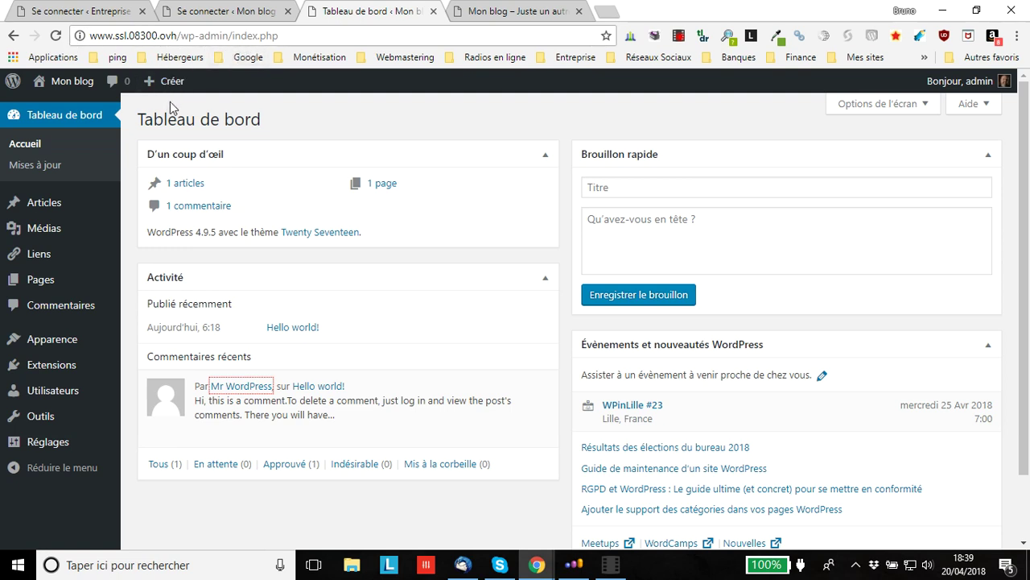
{"action": "mouse_move", "coordinate": [60, 442]}
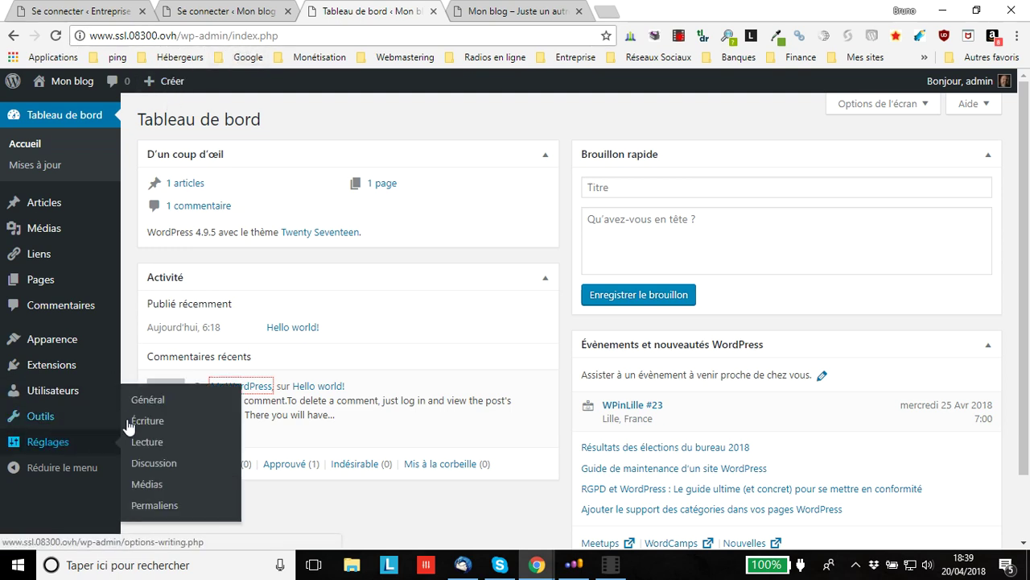
{"action": "left_click", "coordinate": [146, 403]}
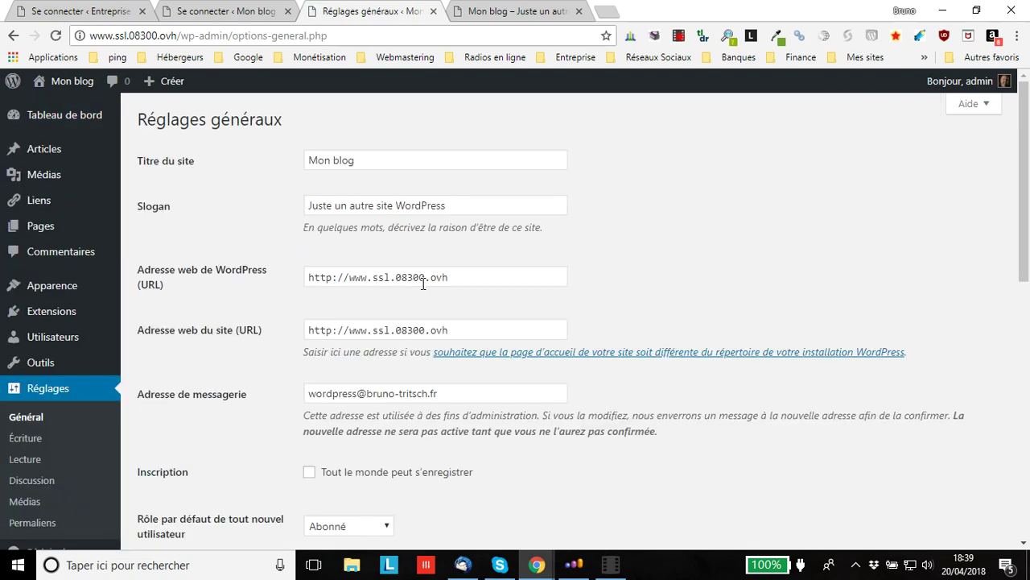
Step: Activate the Really Simple SSL extension in the list of installed extensions
{"action": "mouse_move", "coordinate": [85, 296]}
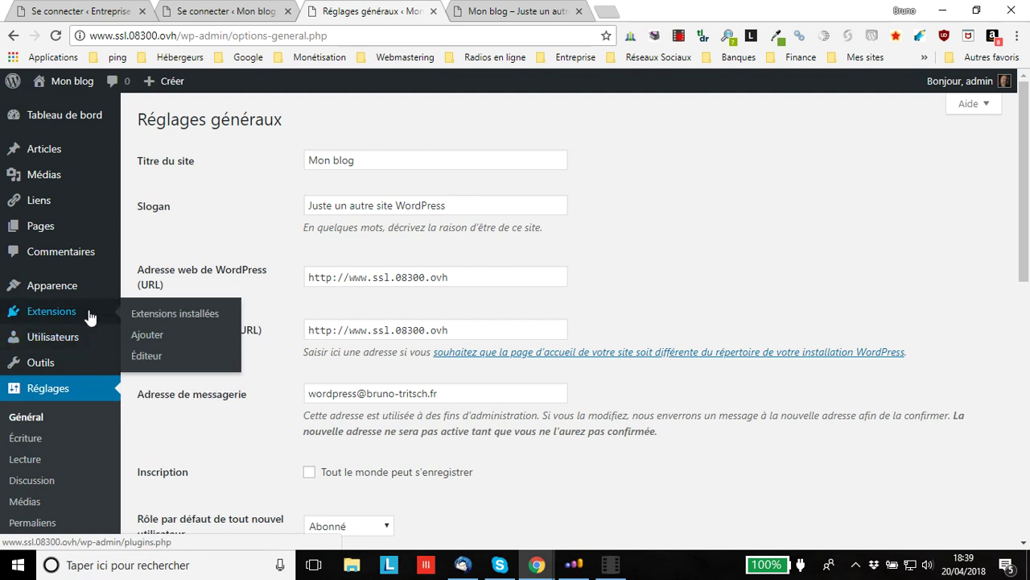
{"action": "mouse_move", "coordinate": [107, 338]}
{"action": "left_click", "coordinate": [167, 309]}
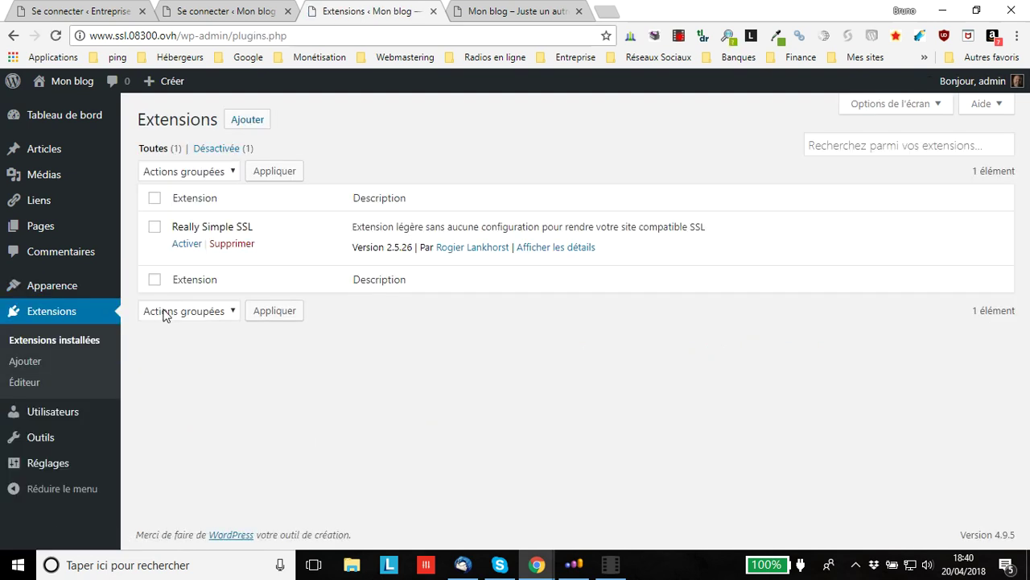
{"action": "left_click", "coordinate": [188, 245]}
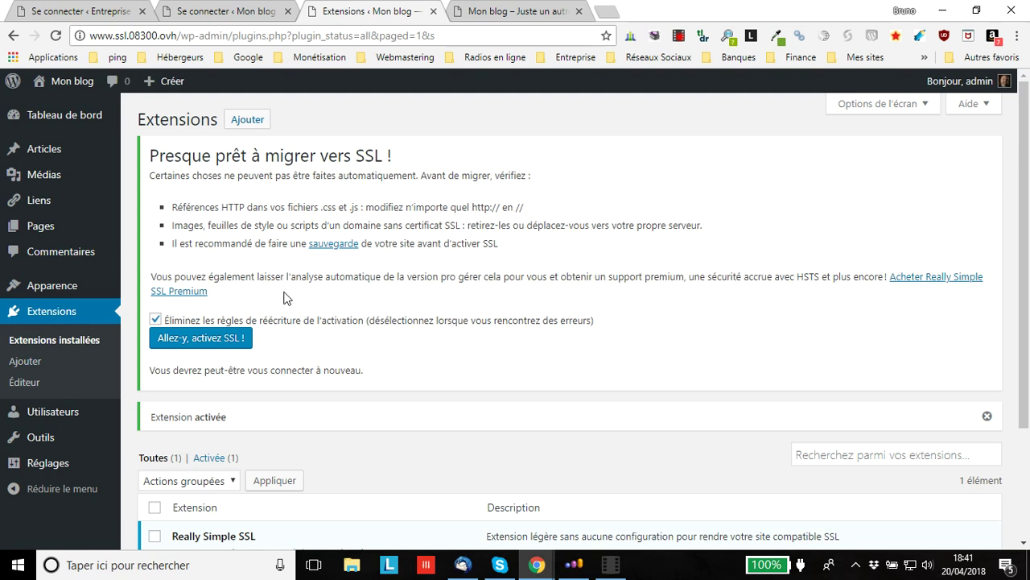
{"action": "left_click", "coordinate": [58, 39]}
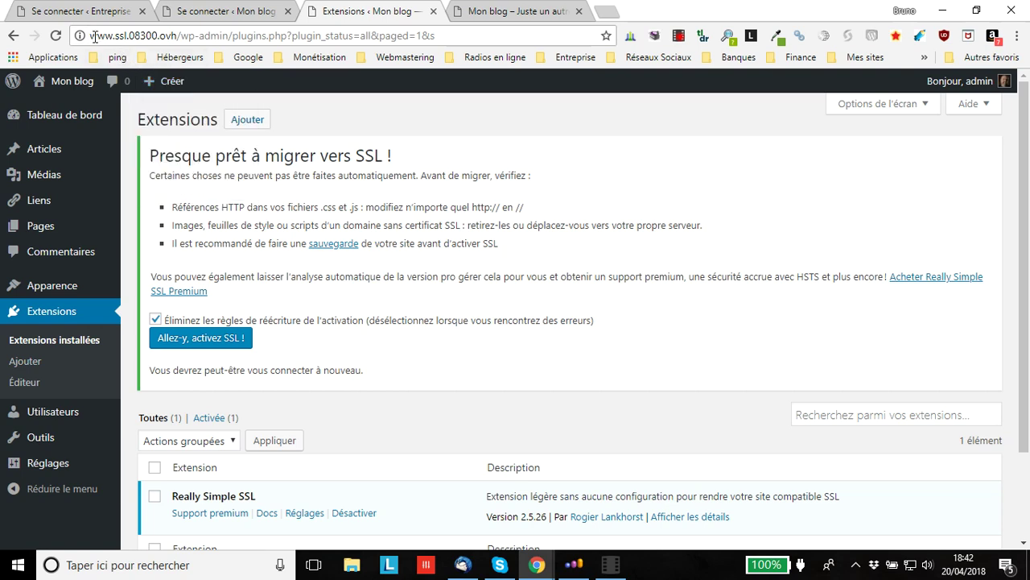
{"action": "left_click", "coordinate": [91, 35]}
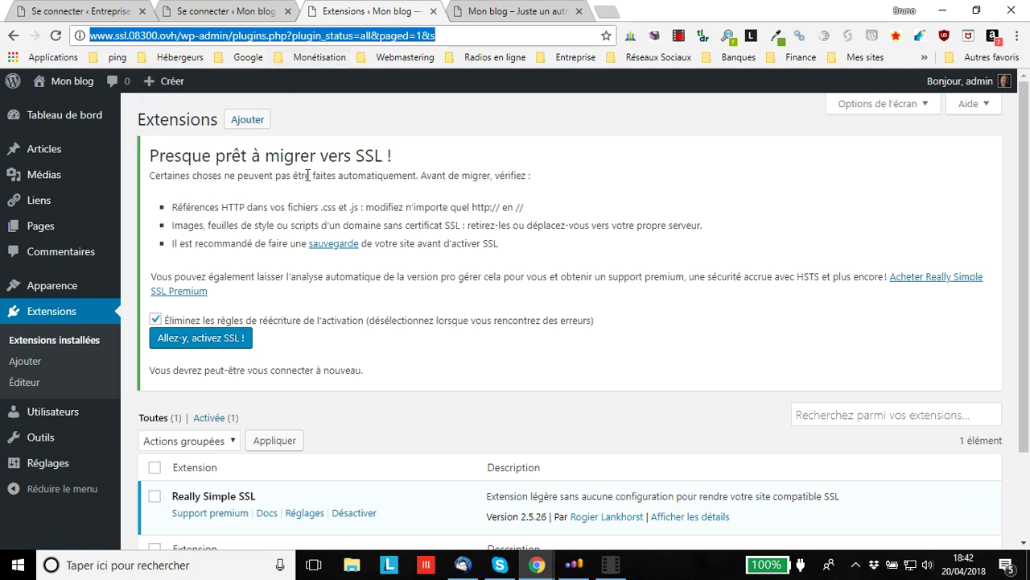
{"action": "left_click", "coordinate": [84, 36]}
{"action": "left_click", "coordinate": [91, 35]}
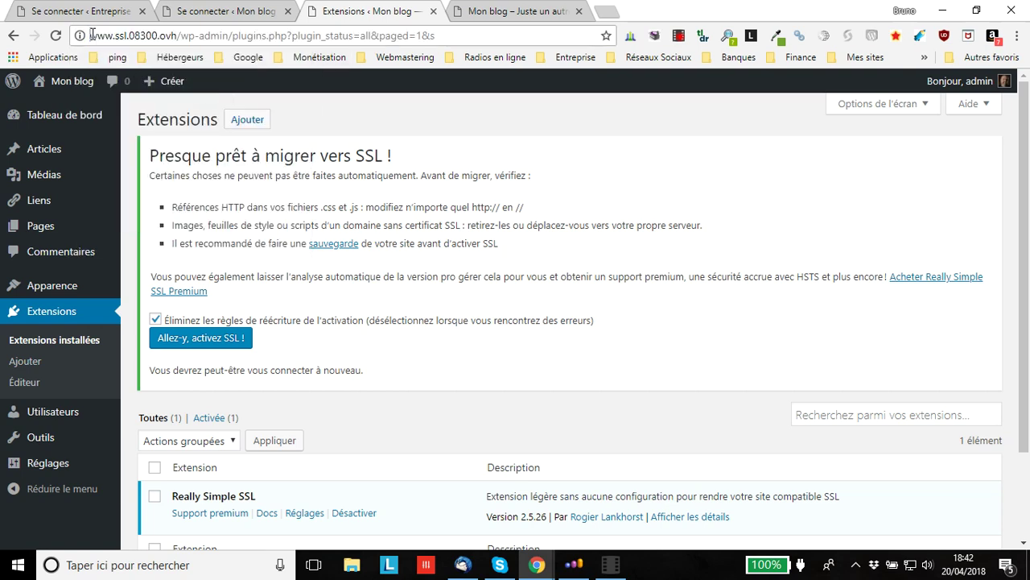
{"action": "type", "text": "htt"}
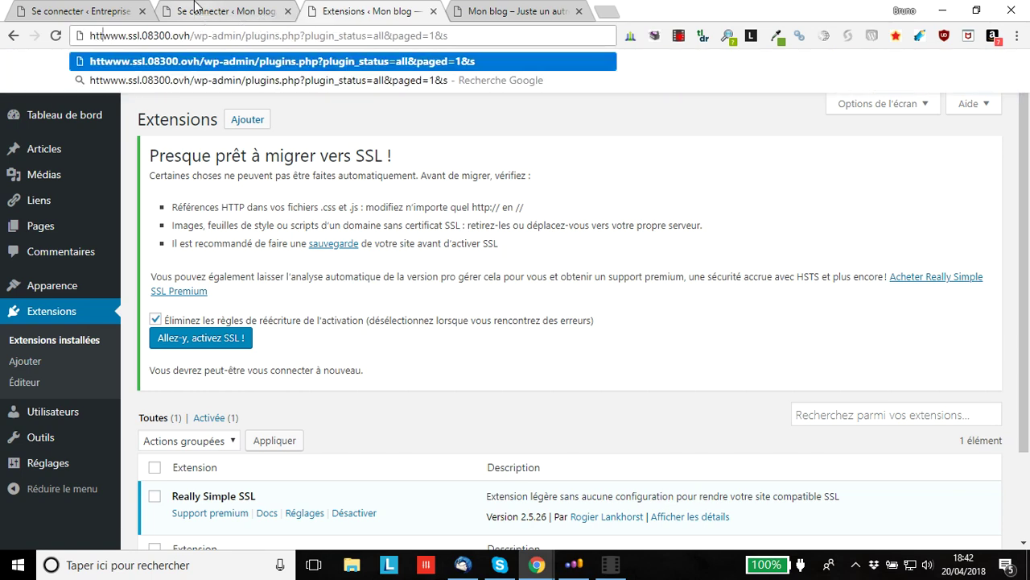
{"action": "type", "text": "ps://"}
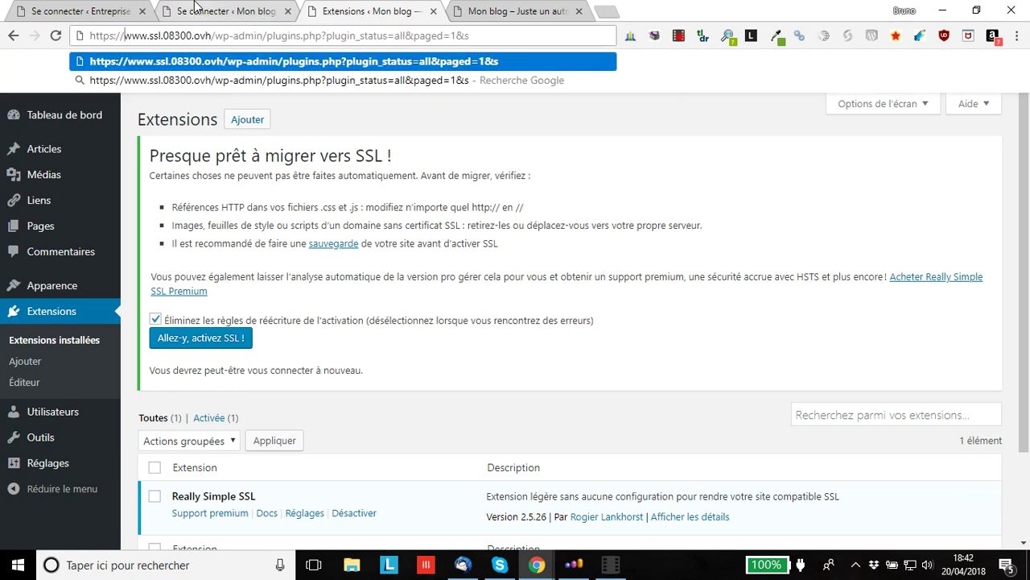
{"action": "key", "text": "Return"}
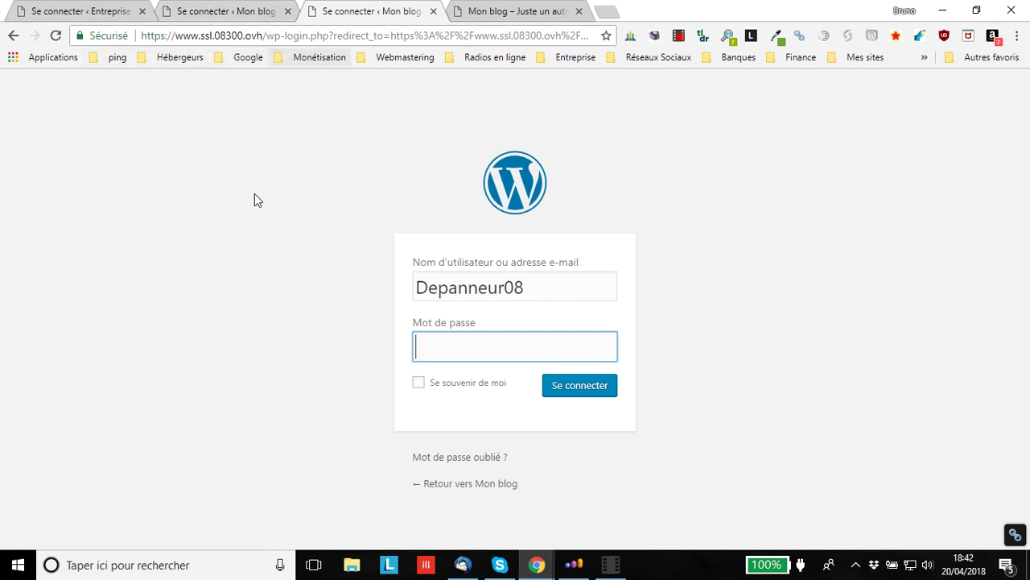
Step: Try to log in to WordPress with the browser's saved password for the prefilled username
{"action": "left_click", "coordinate": [486, 346]}
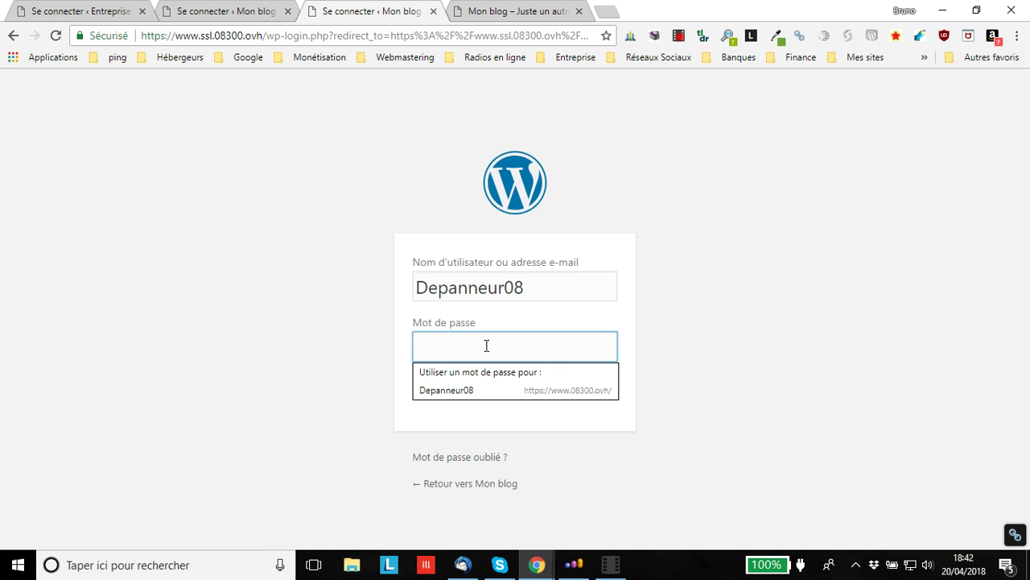
{"action": "left_click", "coordinate": [471, 391]}
{"action": "left_click", "coordinate": [564, 394]}
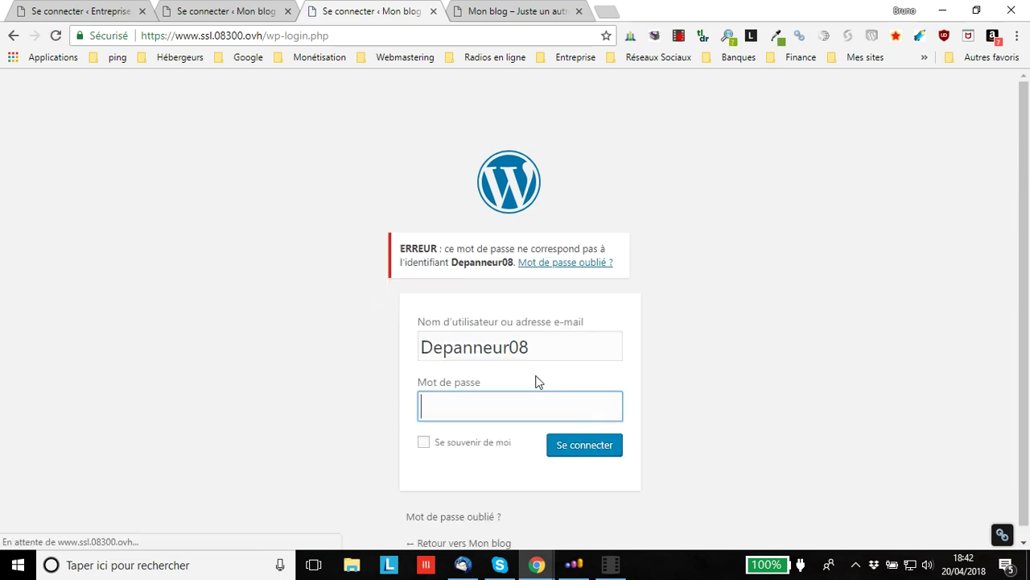
Step: Enter the account password, enable "Se souvenir de moi" and try to log in
{"action": "left_click", "coordinate": [472, 405]}
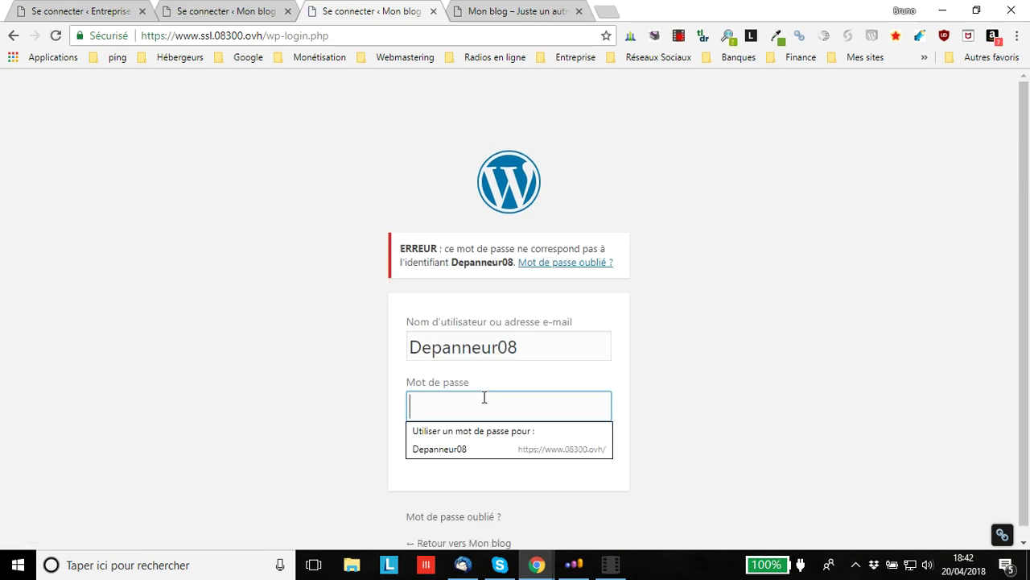
{"action": "type", "text": "****"}
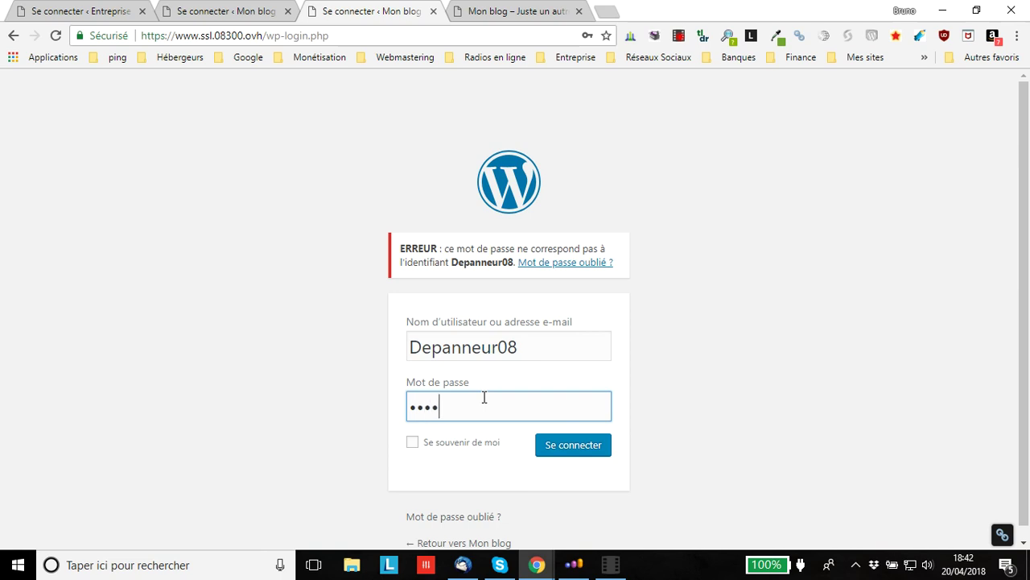
{"action": "type", "text": "************************"}
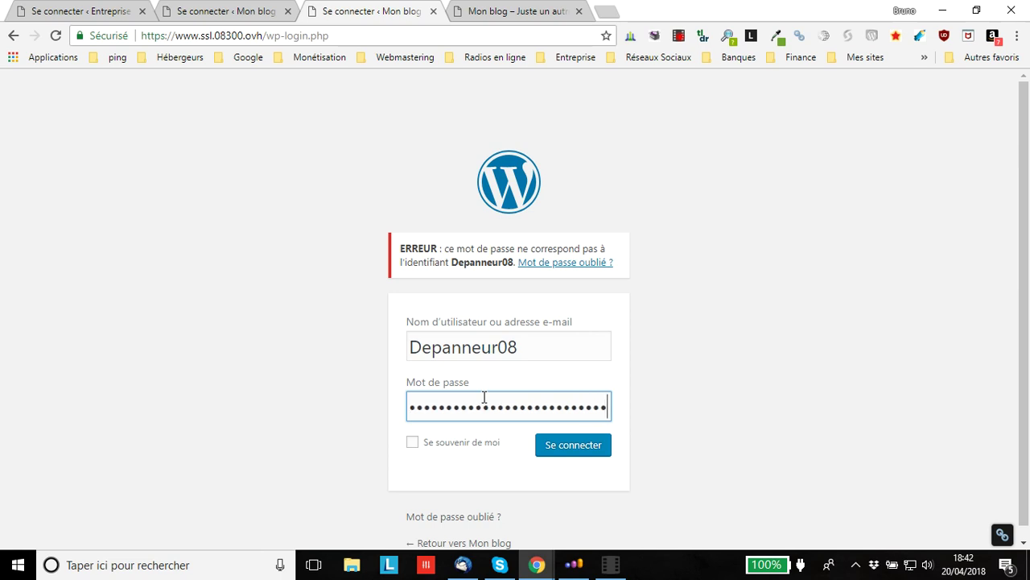
{"action": "left_click", "coordinate": [442, 445]}
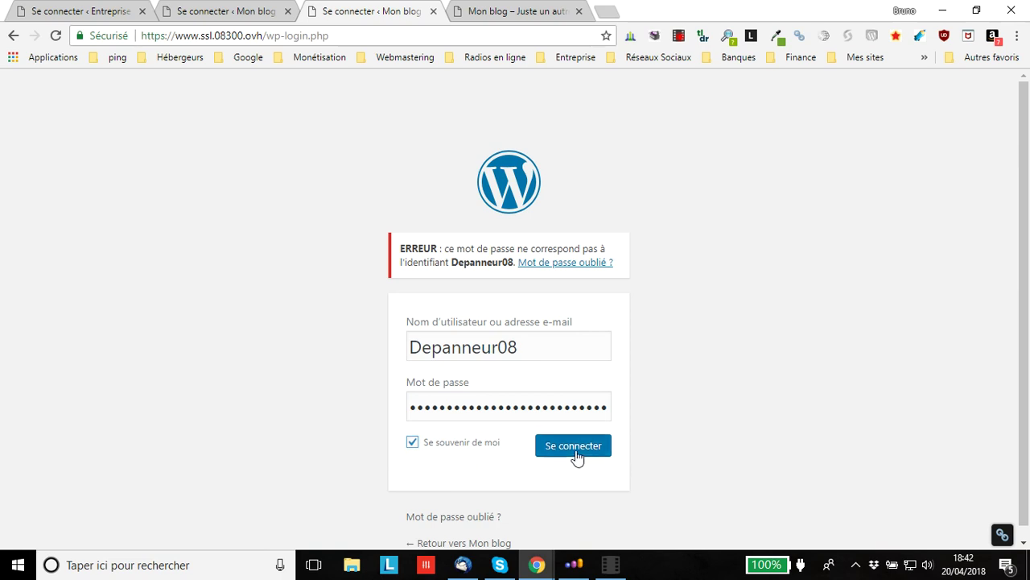
{"action": "left_click", "coordinate": [574, 453]}
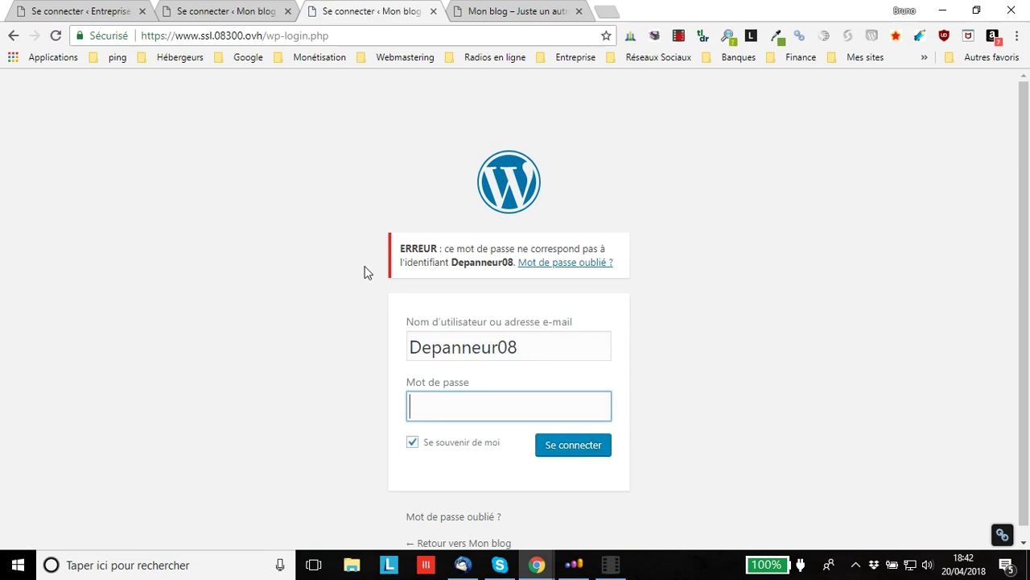
{"action": "left_click", "coordinate": [515, 411]}
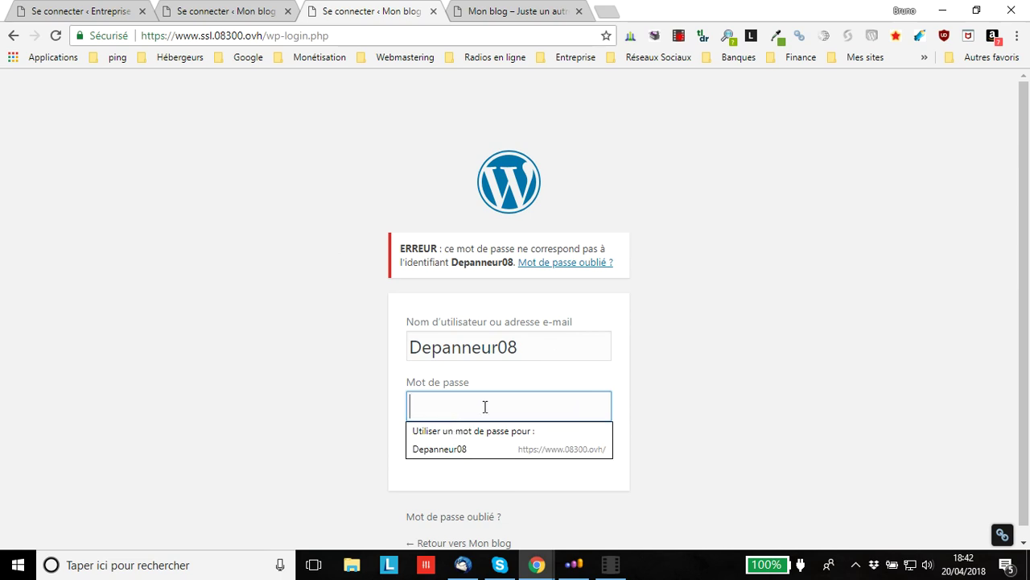
{"action": "type", "text": "*"}
{"action": "key", "text": "Caps_Lock"}
{"action": "type", "text": "*"}
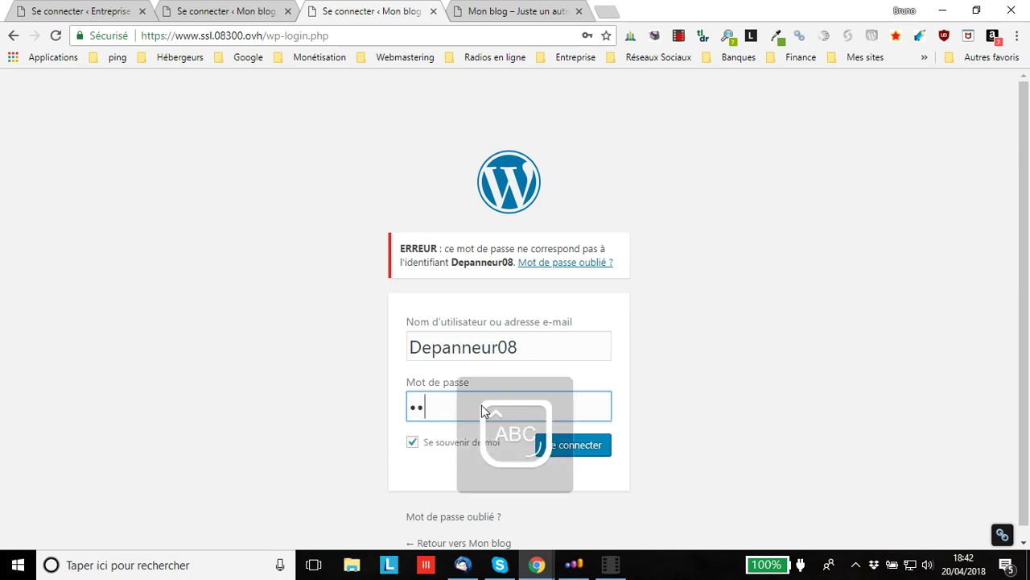
{"action": "type", "text": "***"}
{"action": "key", "text": "Caps_Lock"}
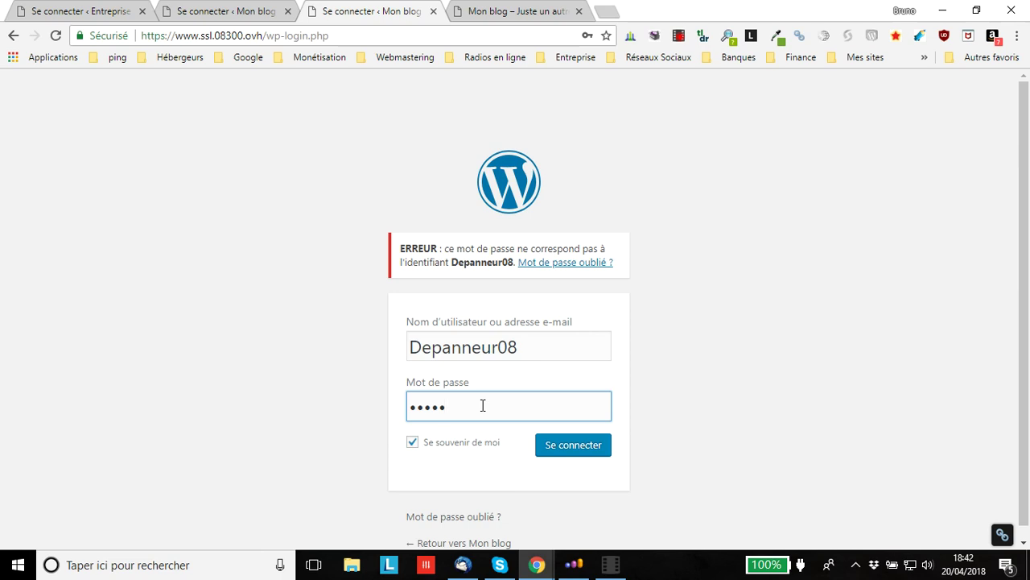
{"action": "type", "text": "*****"}
Step: Replace the content of the password field with the account password and log in to the WordPress administration
{"action": "left_click_drag", "start_coordinate": [531, 400], "coordinate": [330, 411]}
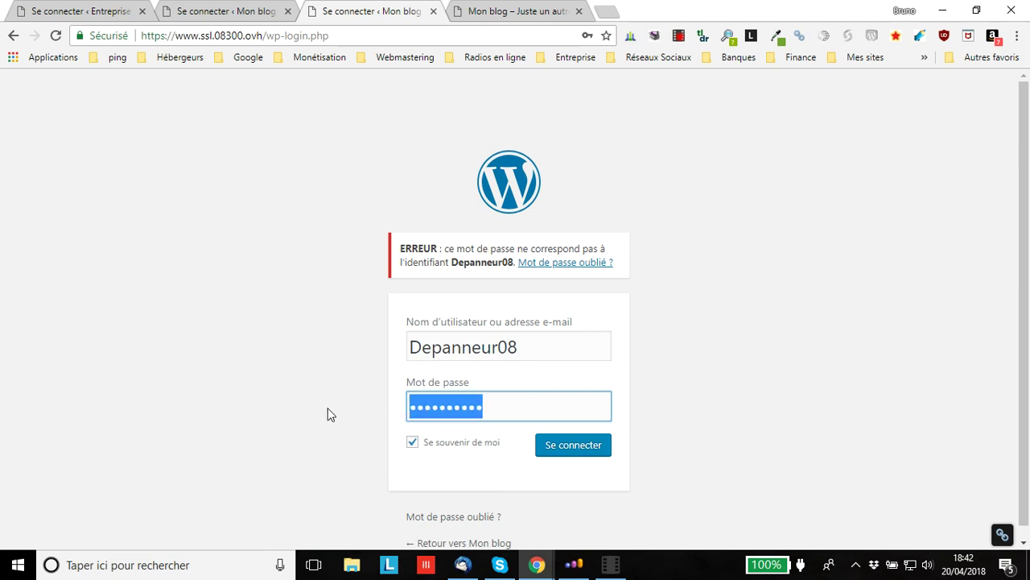
{"action": "type", "text": "*"}
{"action": "key", "text": "Caps_Lock"}
{"action": "type", "text": "****"}
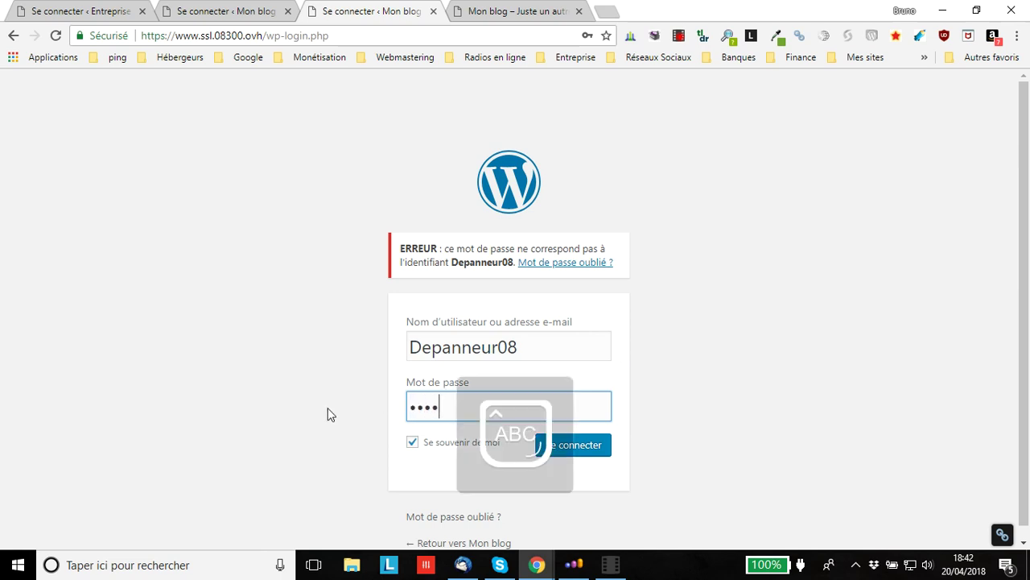
{"action": "key", "text": "Caps_Lock"}
{"action": "type", "text": "*****"}
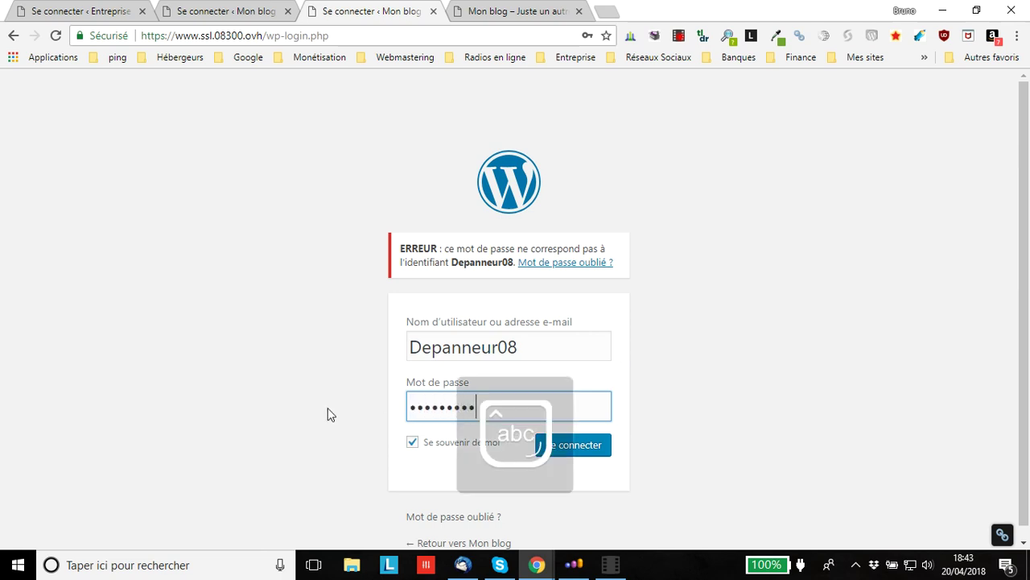
{"action": "key", "text": "Tab"}
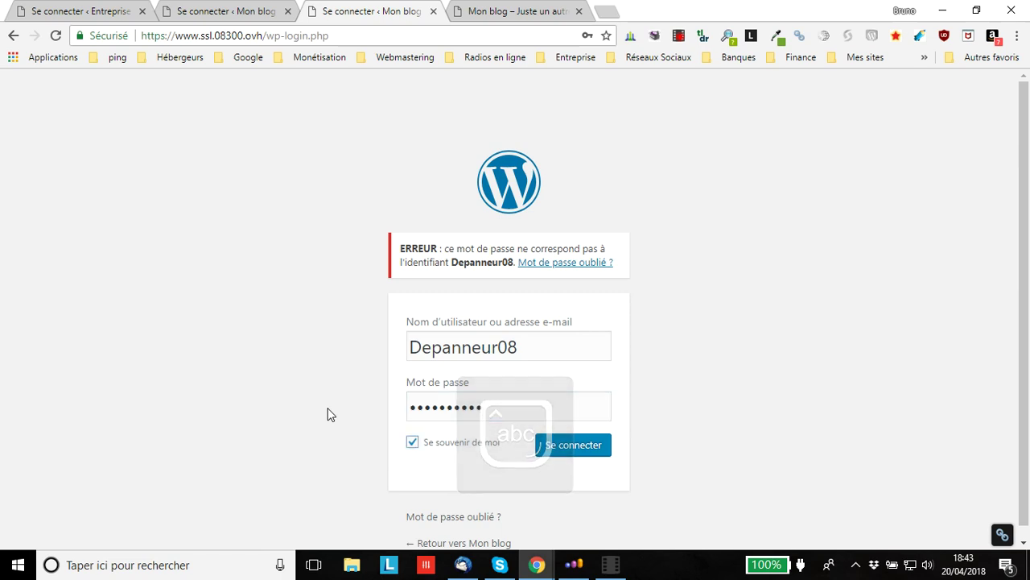
{"action": "left_click", "coordinate": [583, 451]}
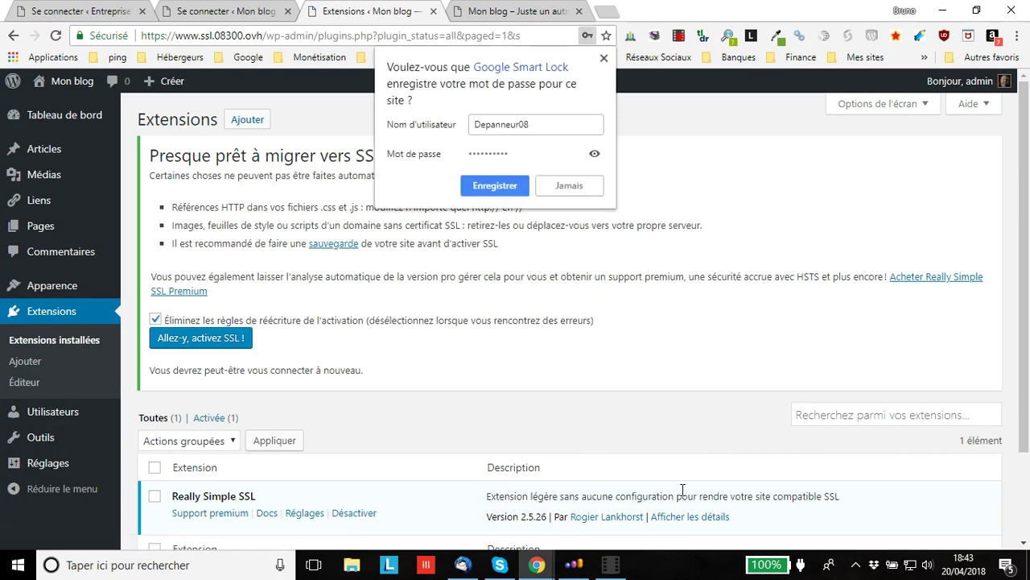
Step: Save the site's login credentials in the browser and activate SSL through Really Simple SSL
{"action": "left_click", "coordinate": [483, 185]}
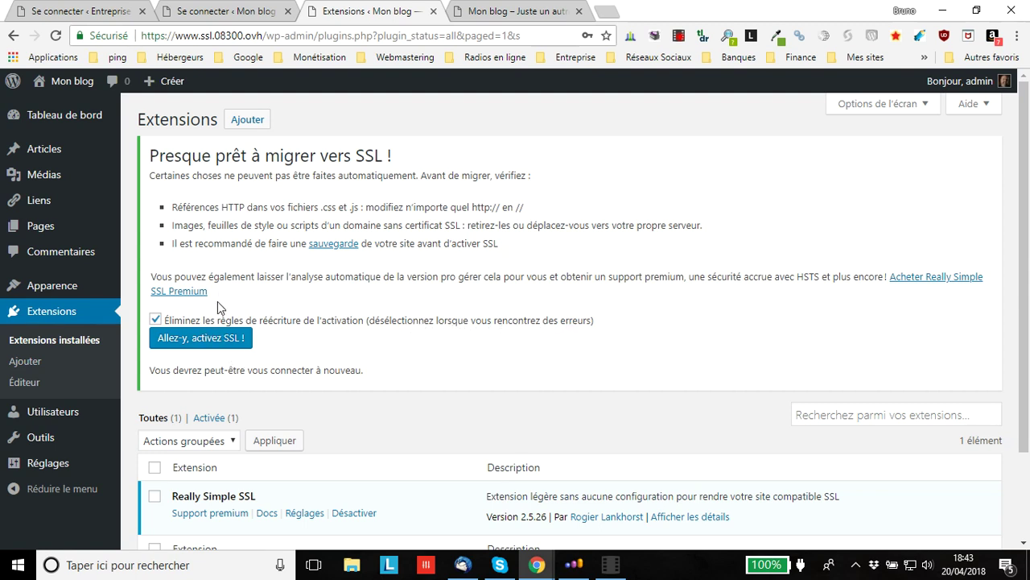
{"action": "left_click", "coordinate": [196, 341]}
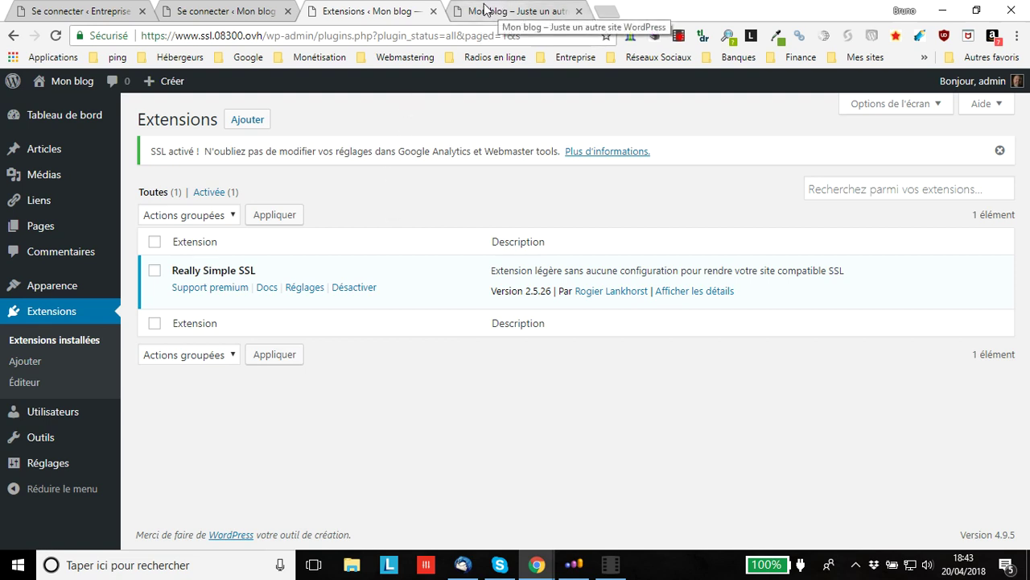
Step: Open the public site from the WordPress administration in a new tab and display it
{"action": "mouse_move", "coordinate": [65, 83]}
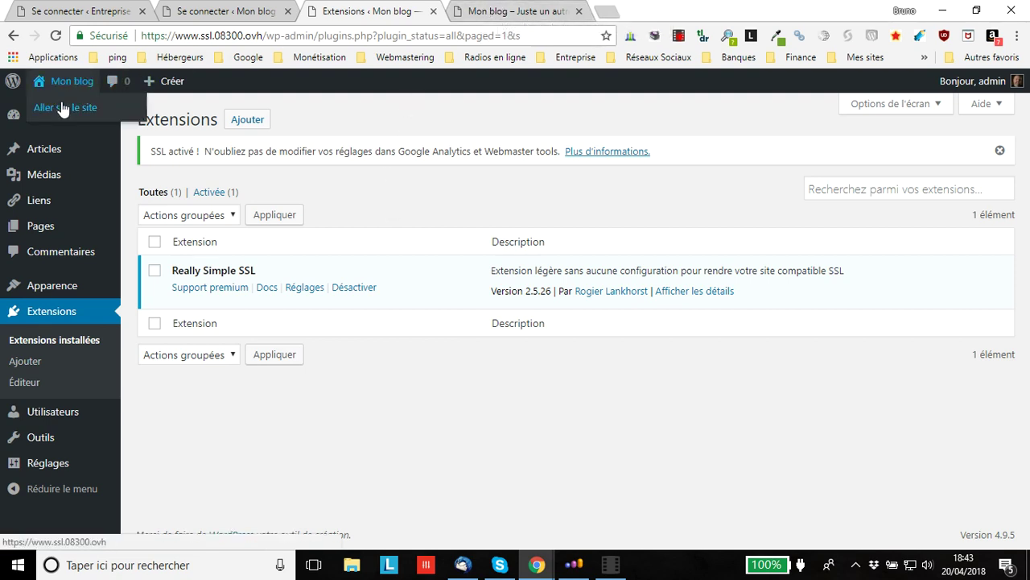
{"action": "middle_click", "coordinate": [63, 109]}
{"action": "left_click", "coordinate": [468, 14]}
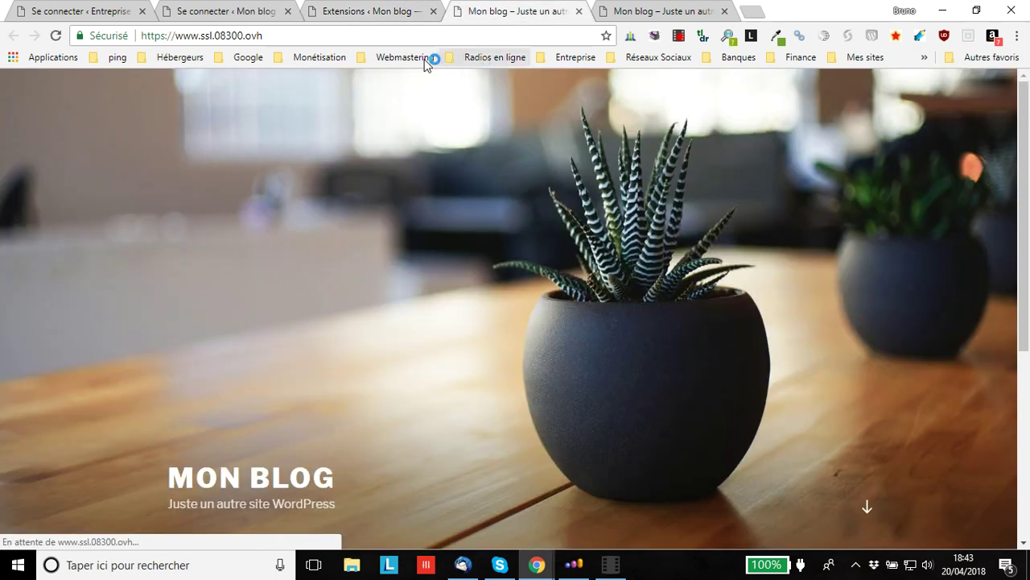
{"action": "left_click", "coordinate": [214, 37]}
{"action": "key", "text": "ctrl+c"}
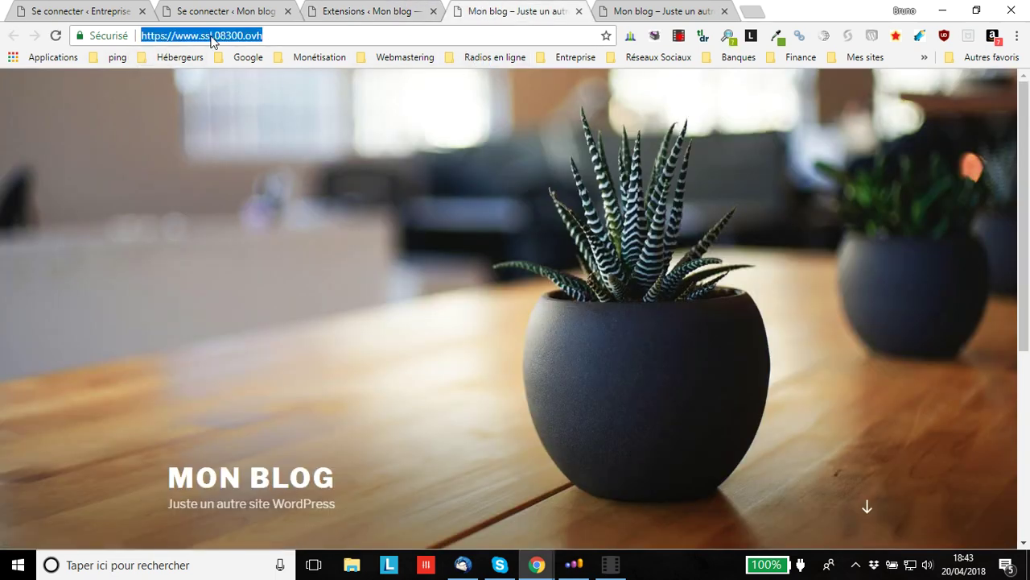
{"action": "right_click", "coordinate": [212, 39]}
{"action": "left_click", "coordinate": [241, 92]}
{"action": "key", "text": "ctrl+shift+n"}
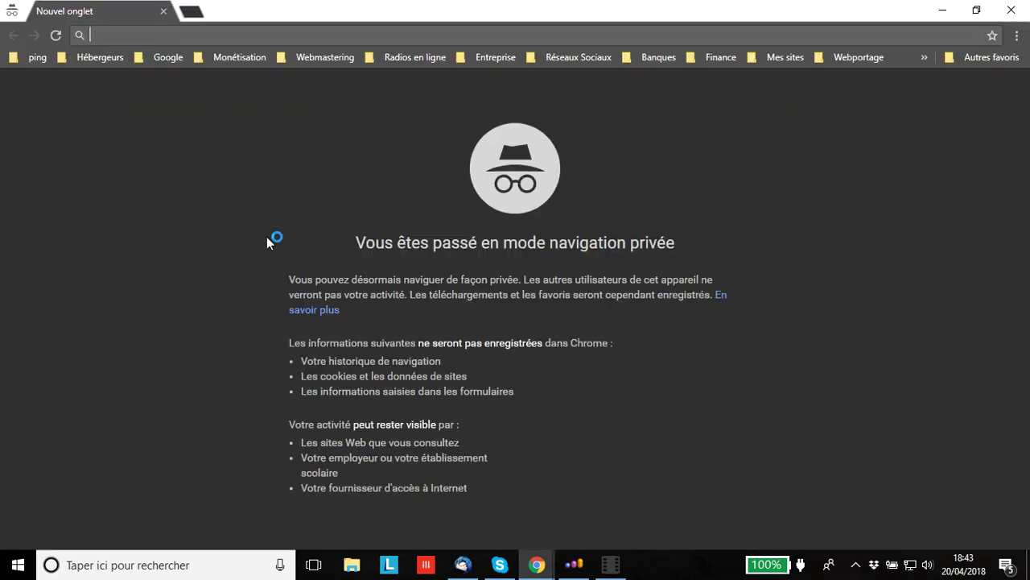
{"action": "right_click", "coordinate": [142, 35]}
{"action": "left_click", "coordinate": [184, 106]}
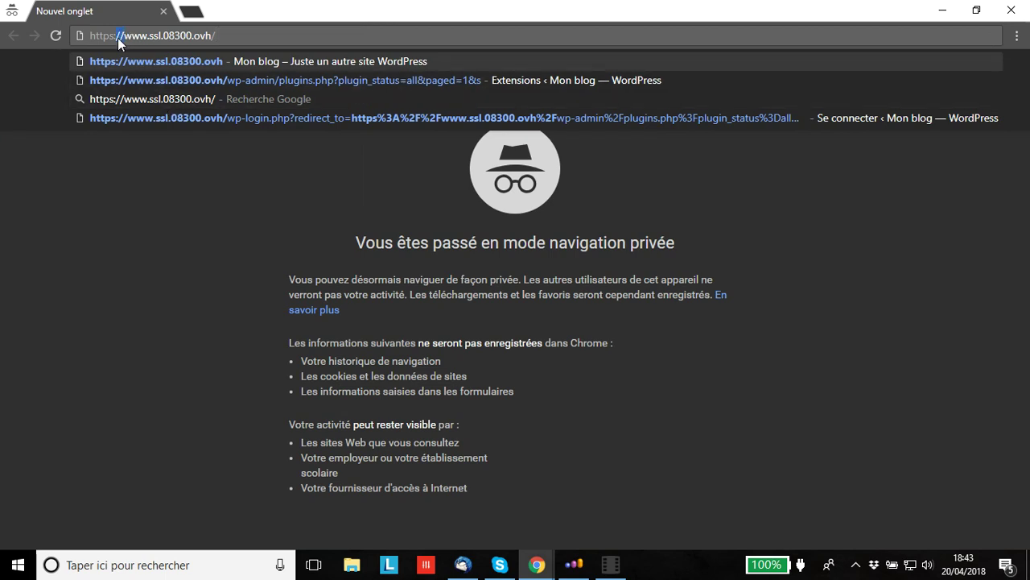
{"action": "key", "text": "BackSpace"}
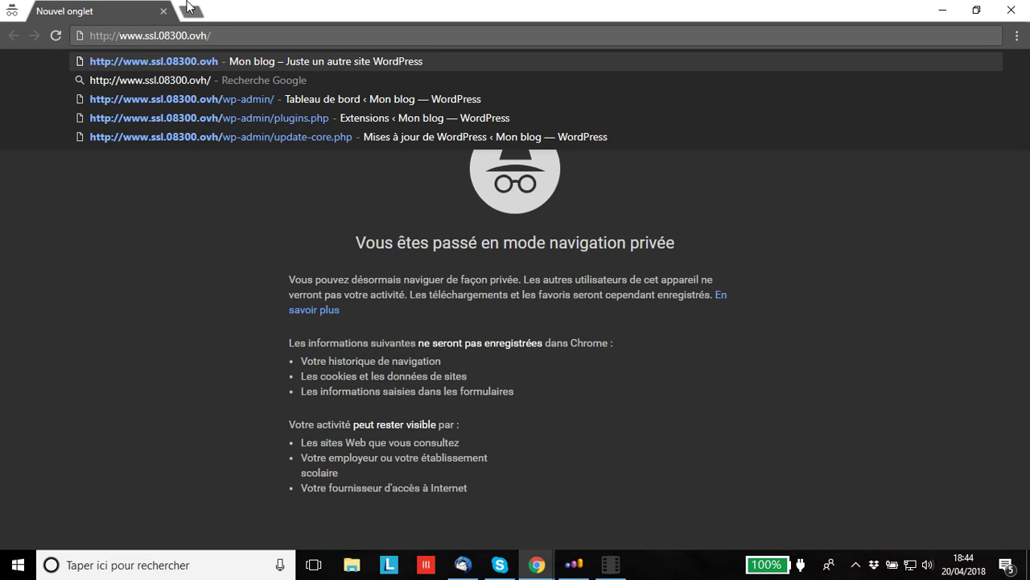
{"action": "key", "text": "Return"}
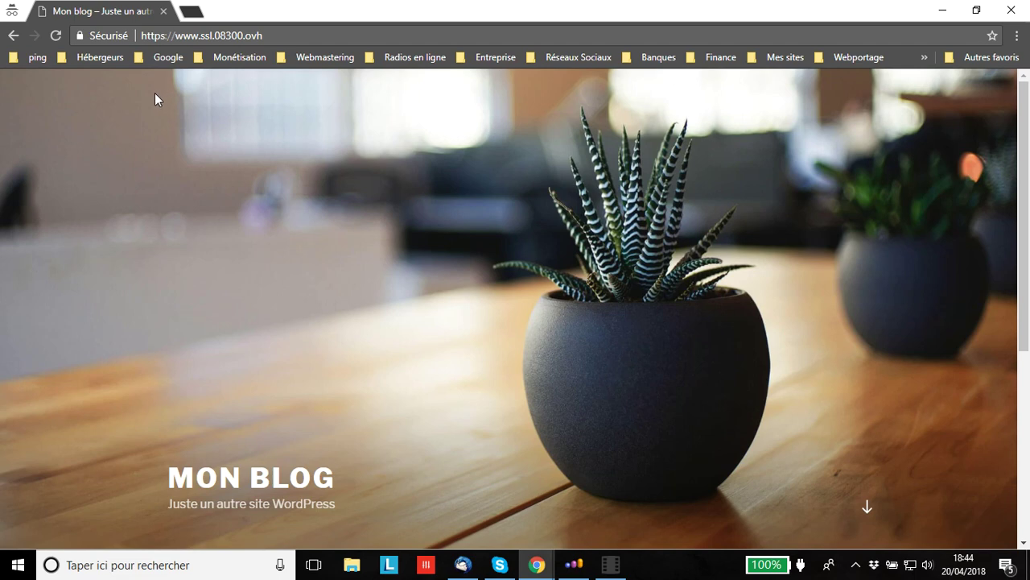
{"action": "left_click", "coordinate": [162, 12]}
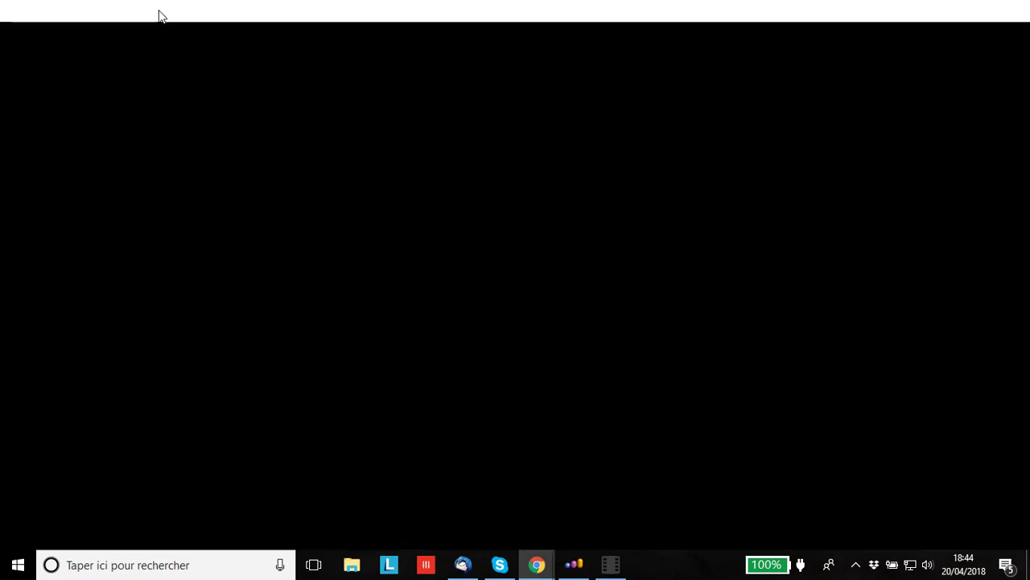
Step: Return to the Extensions page and log back in to the expired WordPress session with the prefilled credentials
{"action": "left_click", "coordinate": [379, 17]}
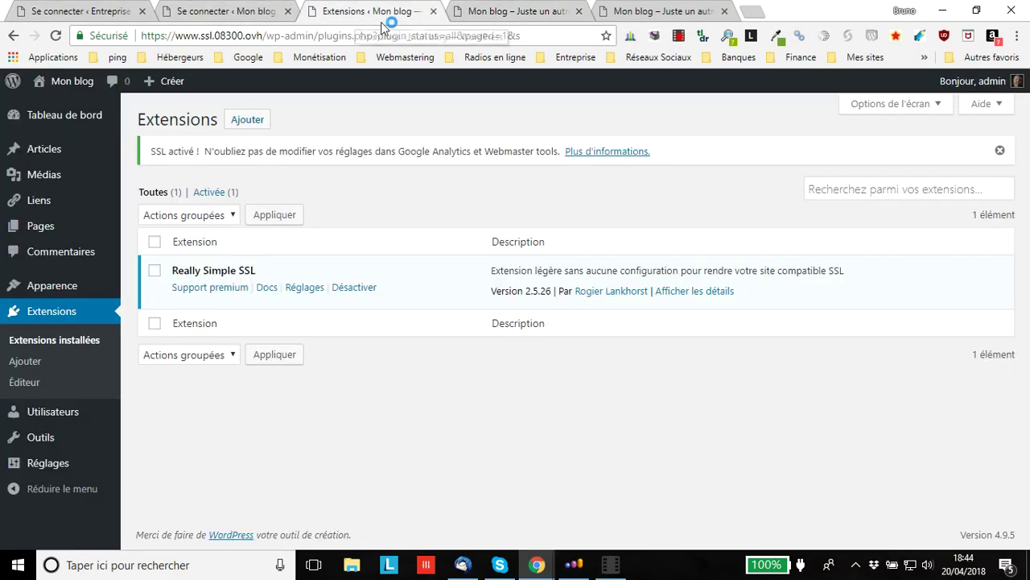
{"action": "left_click", "coordinate": [496, 15]}
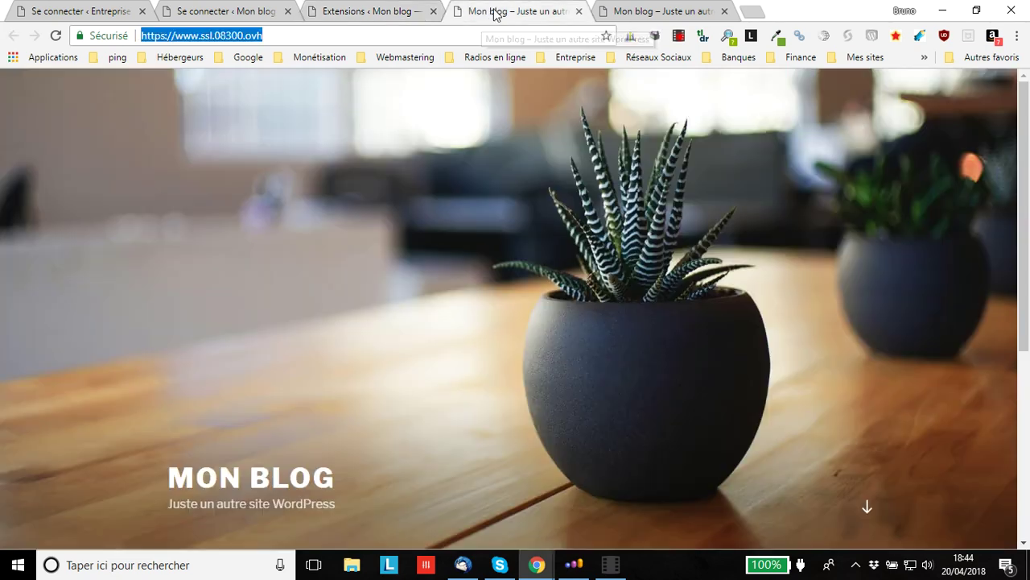
{"action": "left_click", "coordinate": [350, 13]}
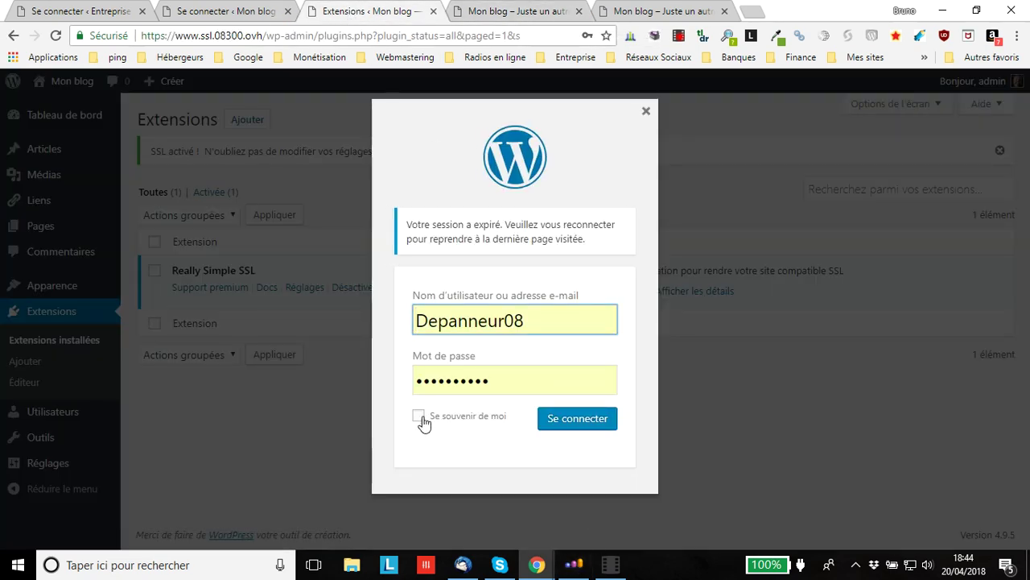
{"action": "left_click", "coordinate": [586, 422]}
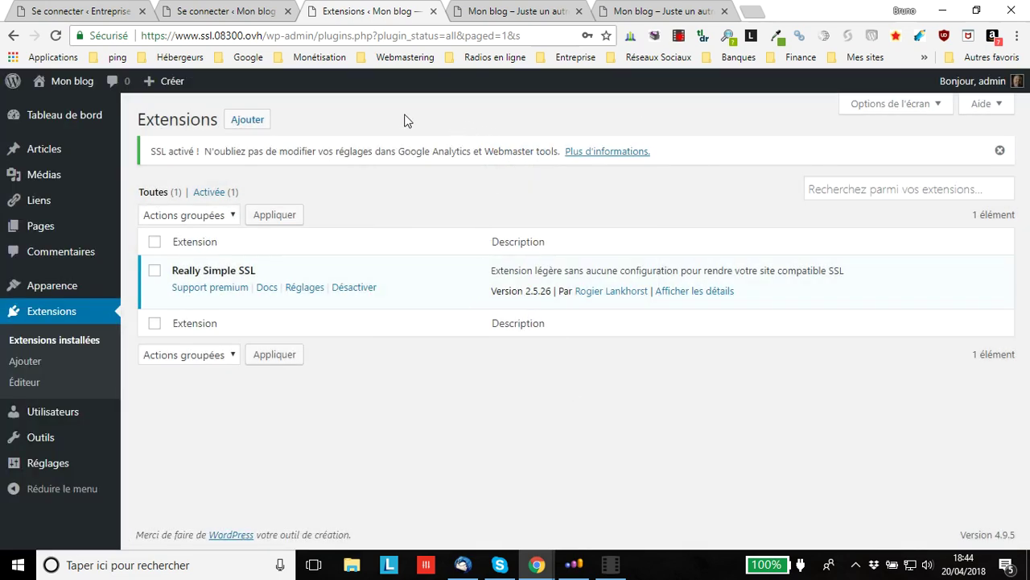
Step: Reload the Extensions page to check the SSL activation and dismiss the new-mail notification
{"action": "left_click", "coordinate": [56, 35]}
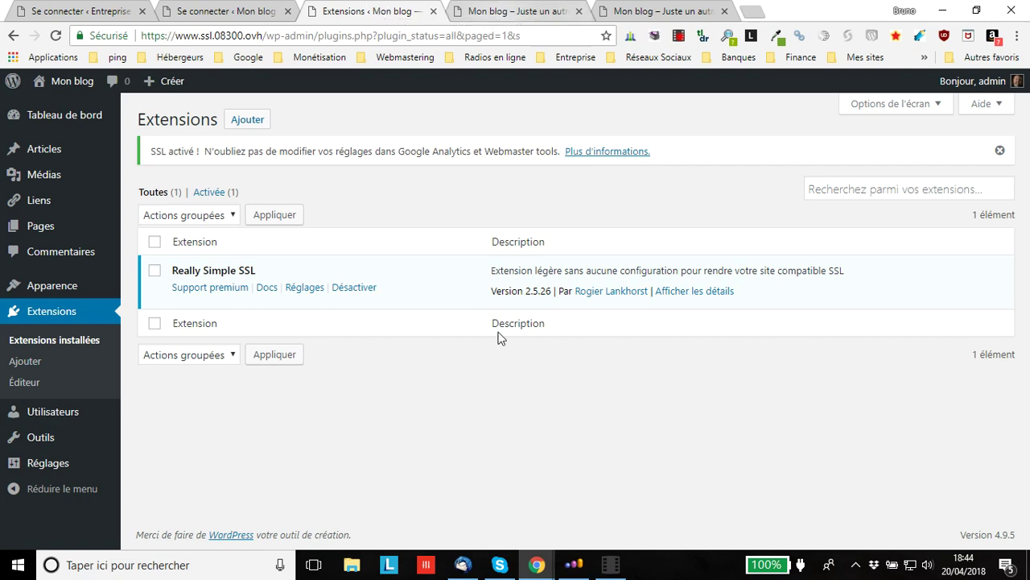
{"action": "left_click", "coordinate": [527, 11]}
{"action": "left_click", "coordinate": [328, 8]}
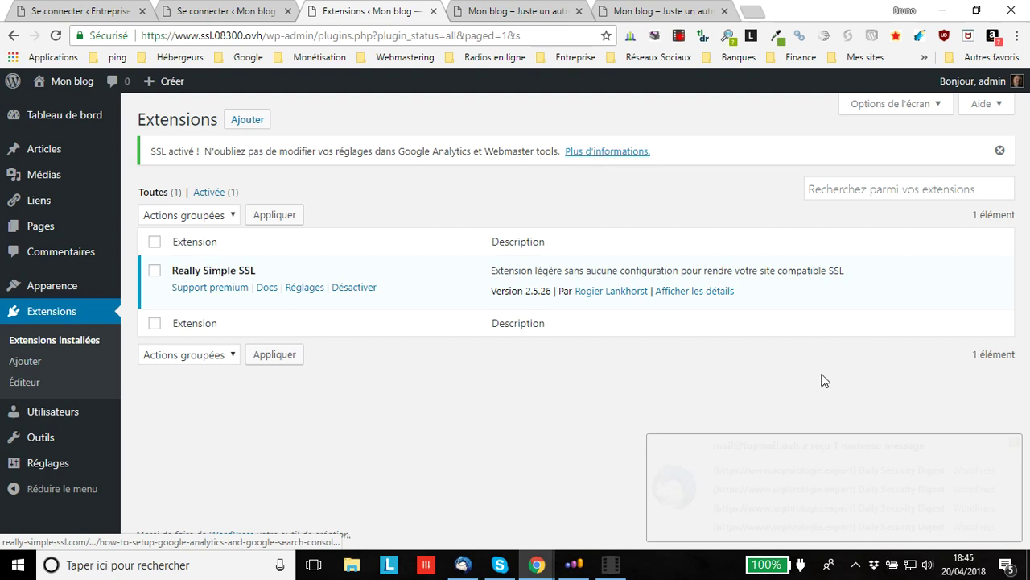
{"action": "left_click", "coordinate": [1014, 442]}
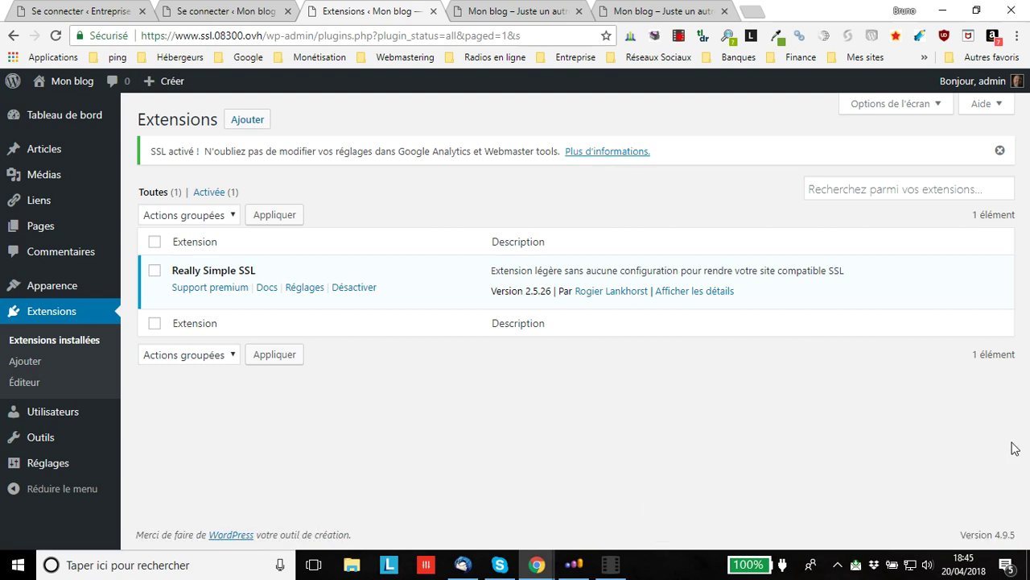